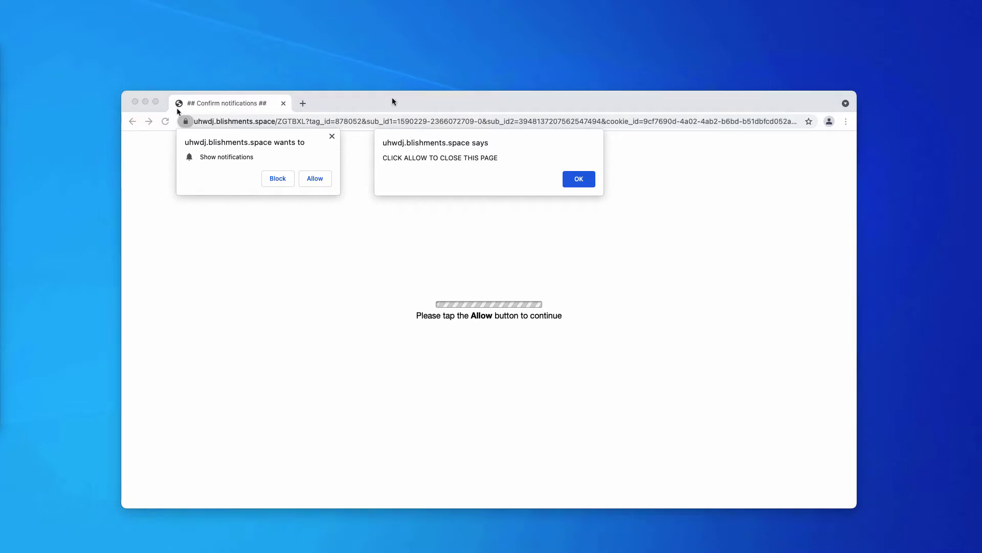
Dismiss the uhwdj.blishments.space 'CLICK ALLOW' alert, leaving its notification prompt pending.
{"action": "left_click", "coordinate": [627, 103]}
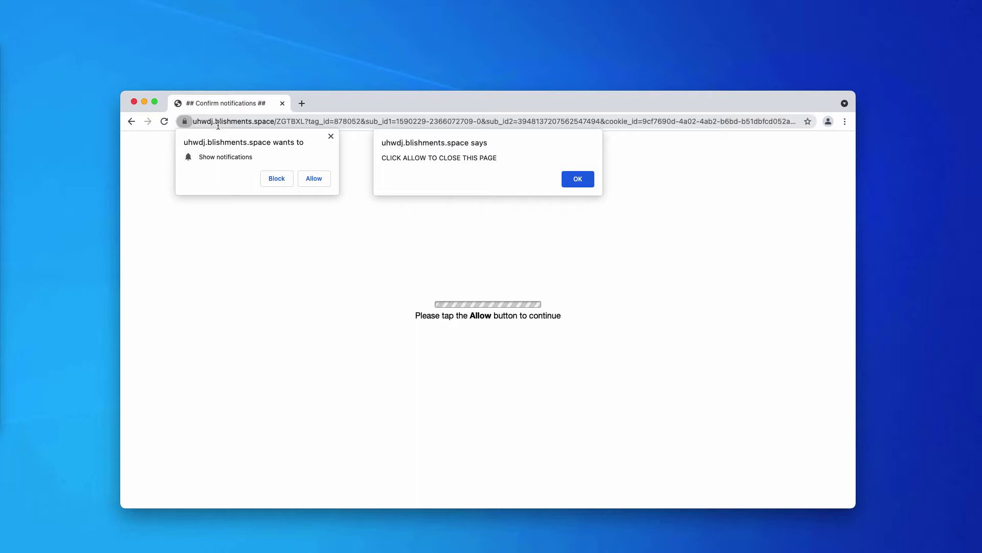
{"action": "left_click_drag", "start_coordinate": [215, 123], "coordinate": [276, 123]}
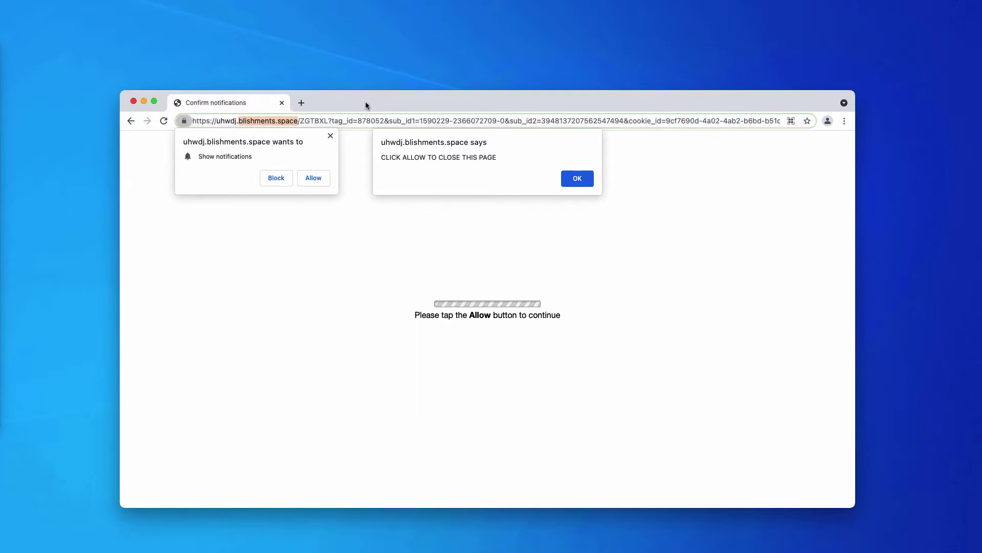
{"action": "left_click", "coordinate": [360, 117]}
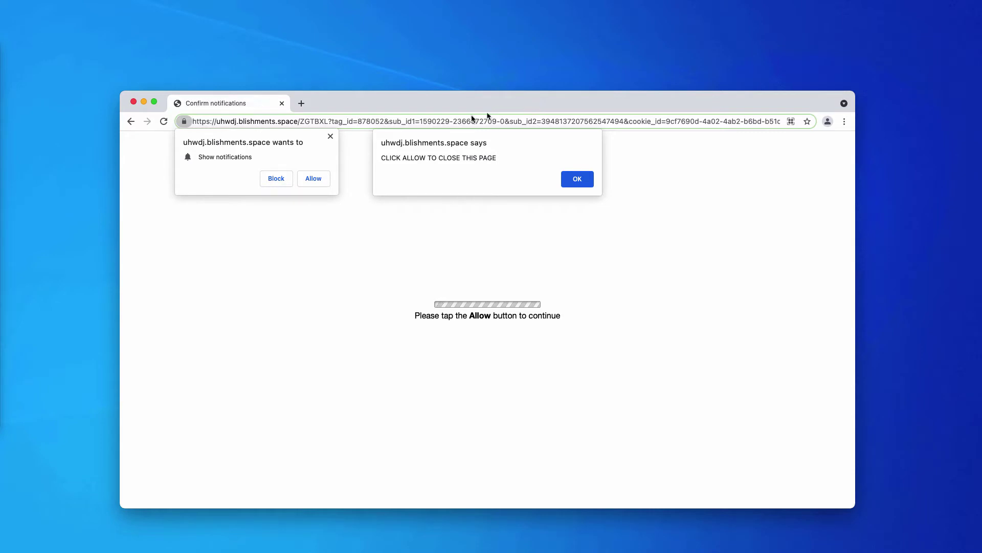
{"action": "left_click", "coordinate": [518, 223]}
{"action": "left_click", "coordinate": [563, 184]}
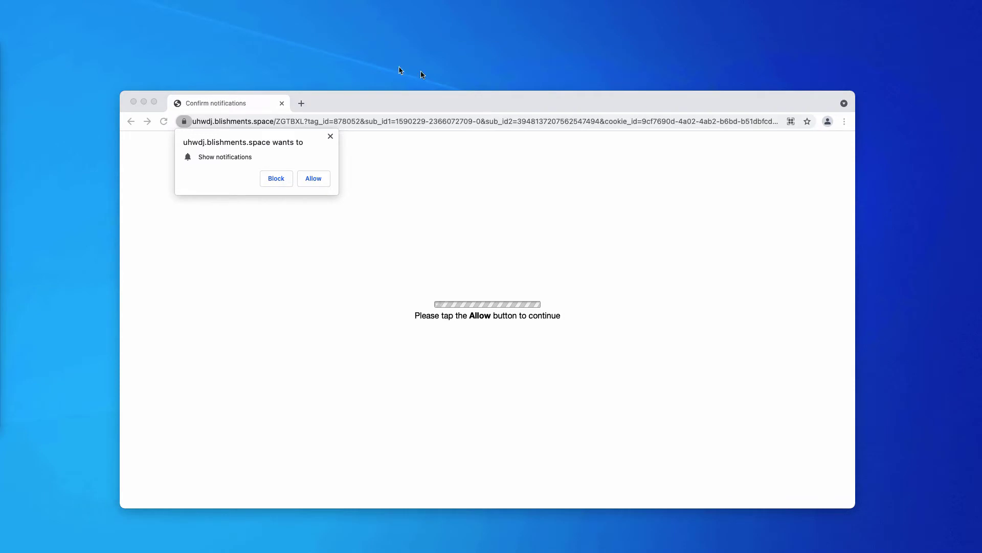
{"action": "left_click", "coordinate": [401, 96]}
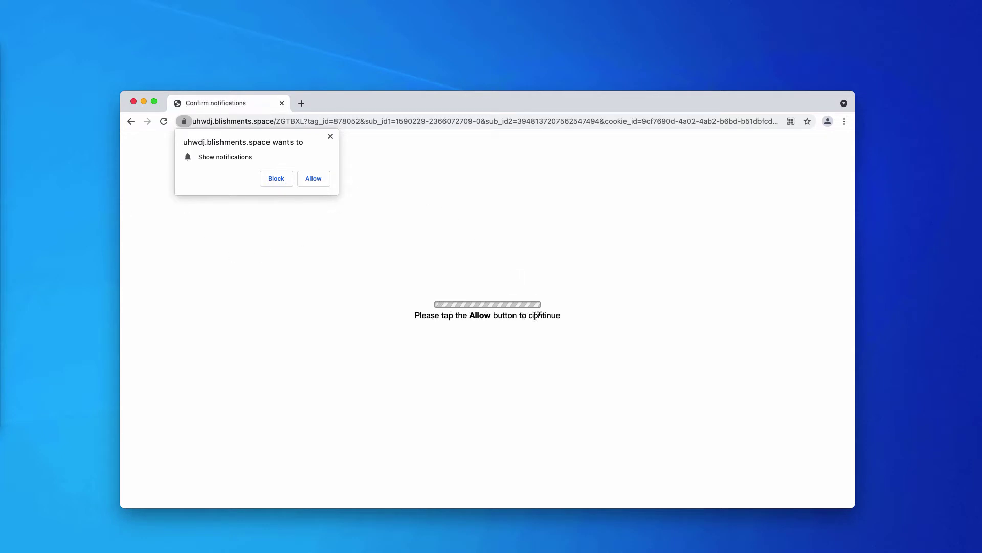
Allow the spam site's notification request and open a new tab.
{"action": "left_click", "coordinate": [311, 183]}
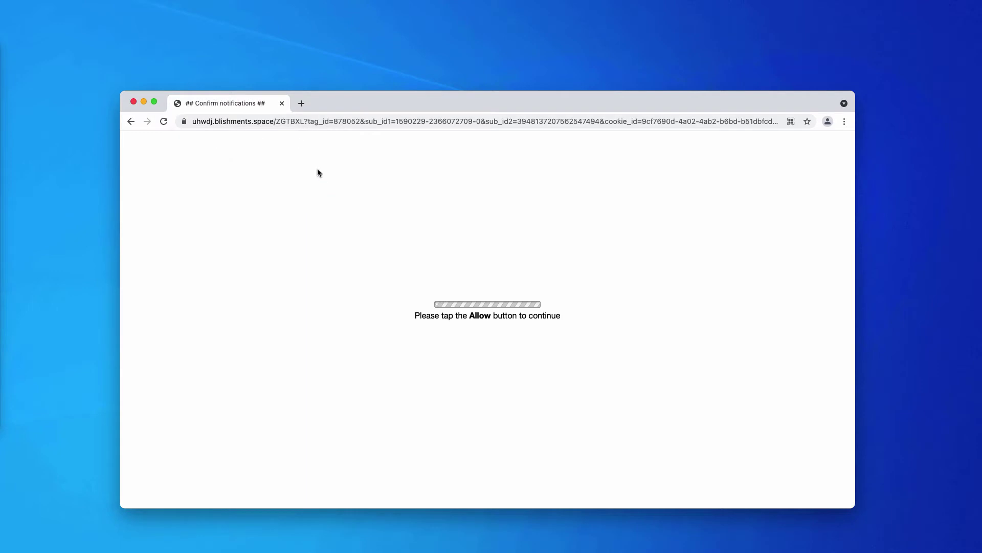
{"action": "left_click", "coordinate": [301, 103]}
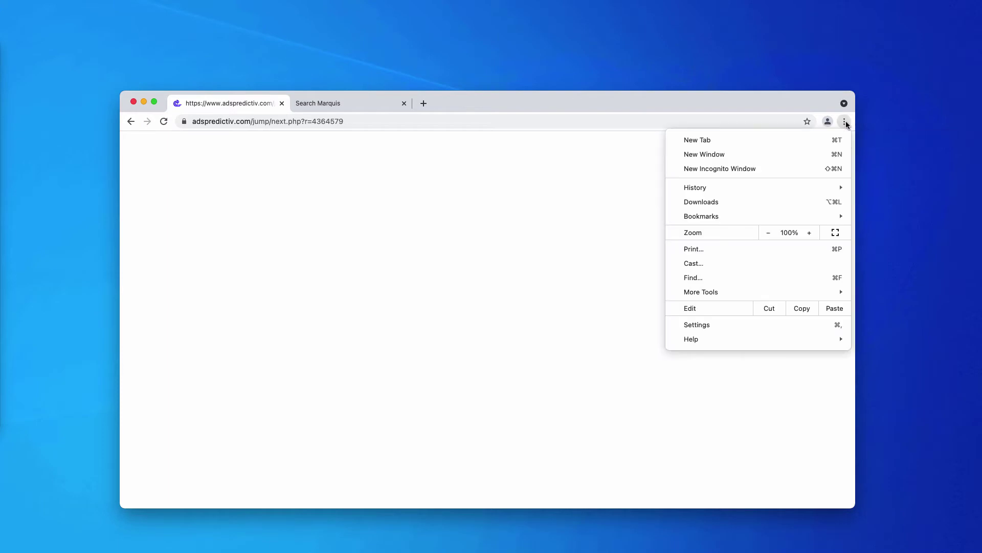
Navigate Chrome settings to Privacy and security > Site Settings > Notifications.
{"action": "left_click", "coordinate": [723, 325]}
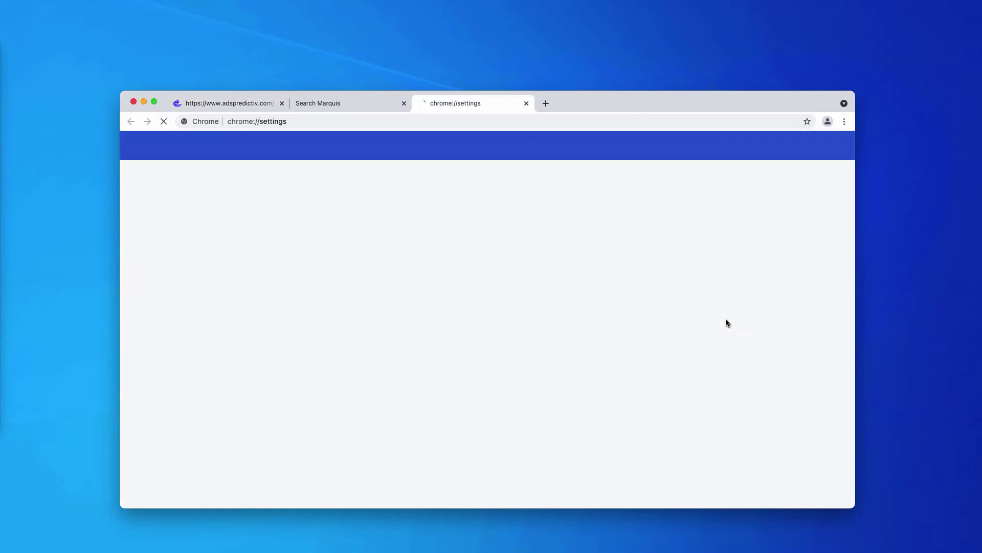
{"action": "scroll", "coordinate": [432, 291], "scroll_direction": "down", "scroll_amount": 3}
{"action": "scroll", "coordinate": [397, 283], "scroll_direction": "down", "scroll_amount": 3}
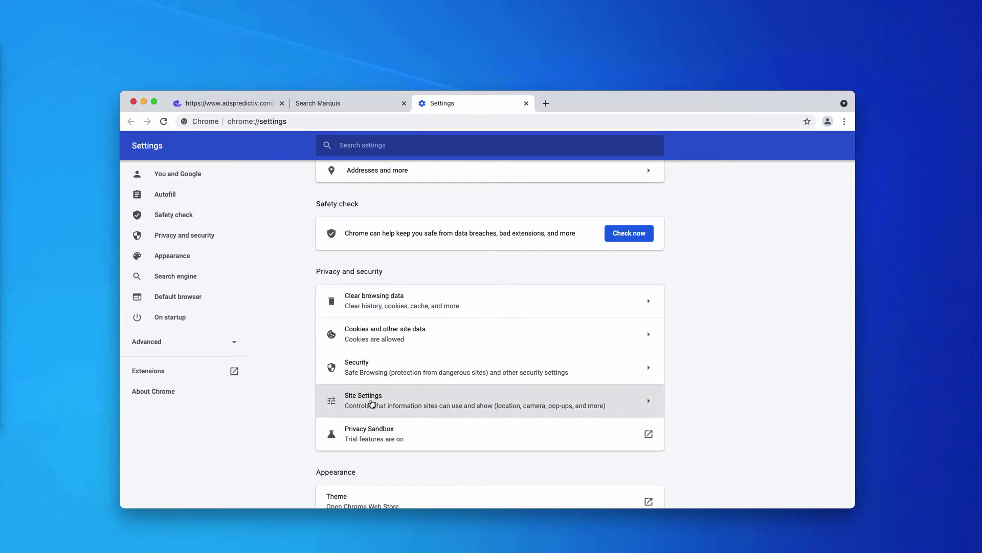
{"action": "left_click", "coordinate": [372, 404]}
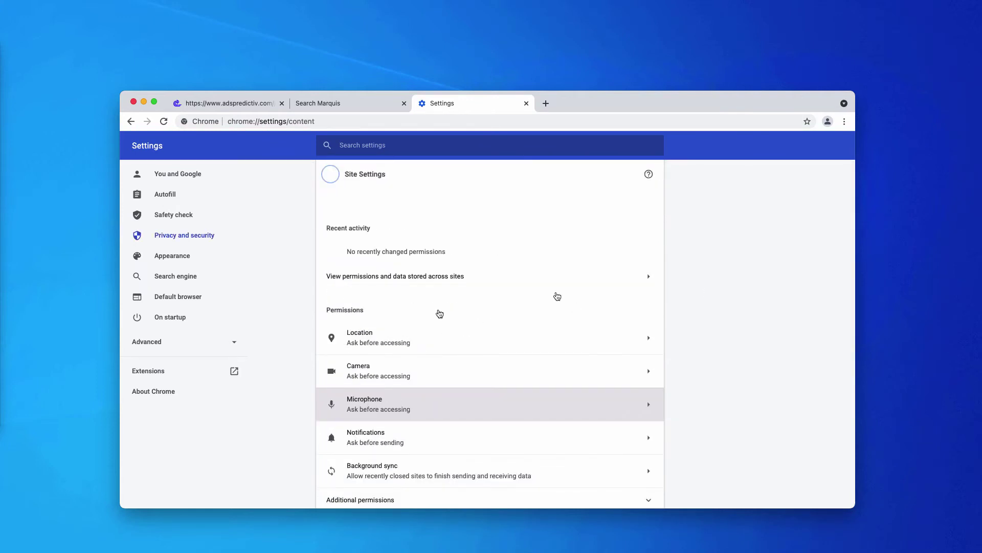
{"action": "scroll", "coordinate": [359, 358], "scroll_direction": "down", "scroll_amount": 1}
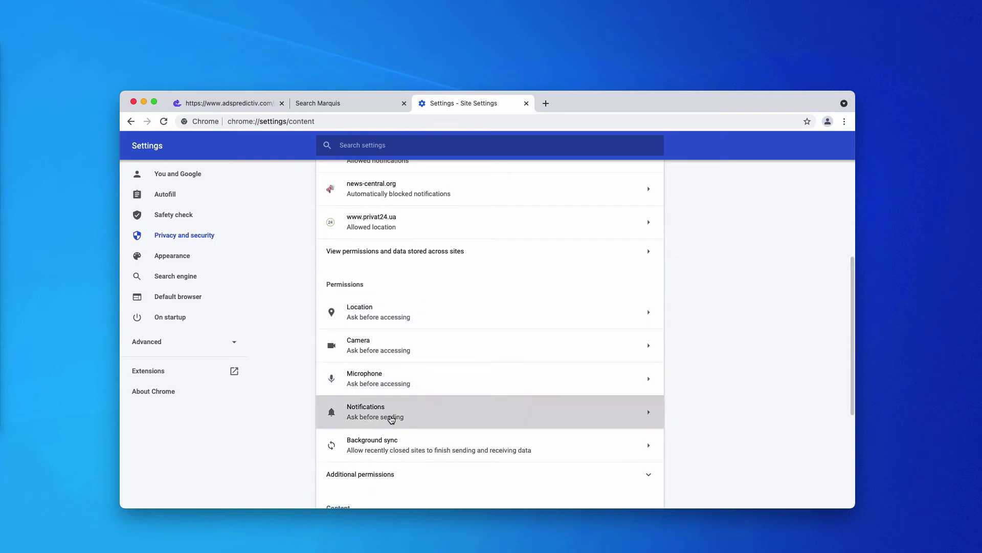
{"action": "left_click", "coordinate": [368, 416]}
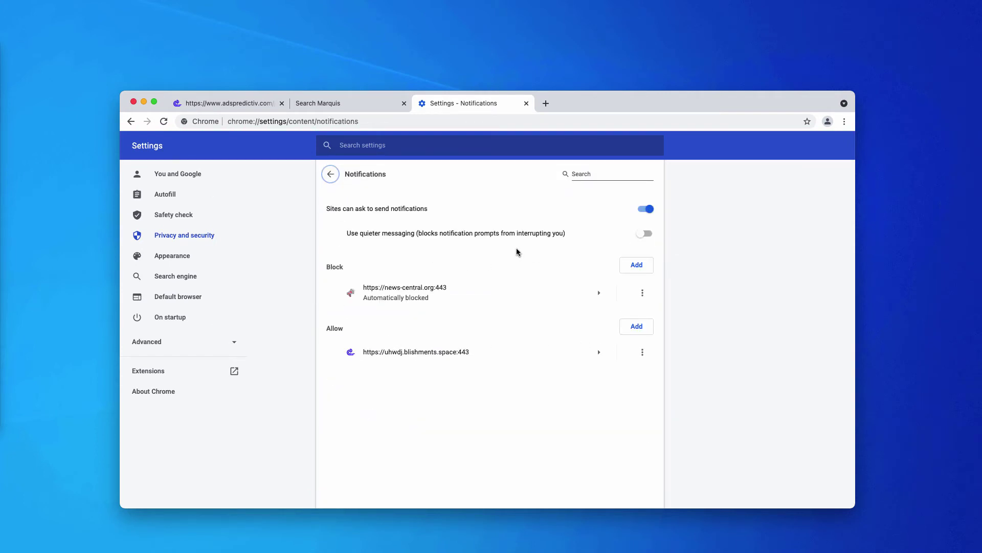
Remove the allowed spam site and blocked news-central.org, then close the Search Marquis tab.
{"action": "left_click", "coordinate": [642, 353]}
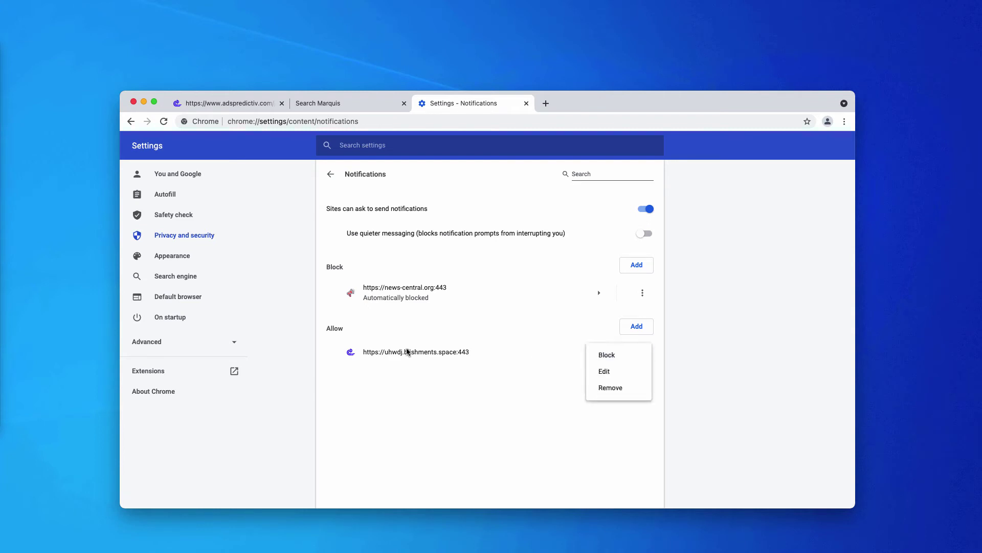
{"action": "left_click", "coordinate": [611, 388]}
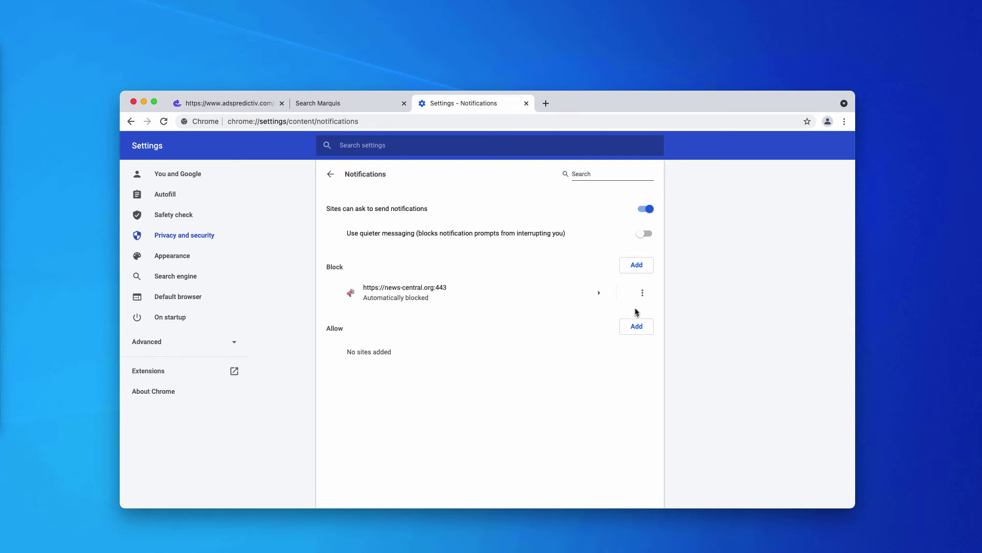
{"action": "left_click", "coordinate": [643, 296]}
{"action": "left_click", "coordinate": [629, 333]}
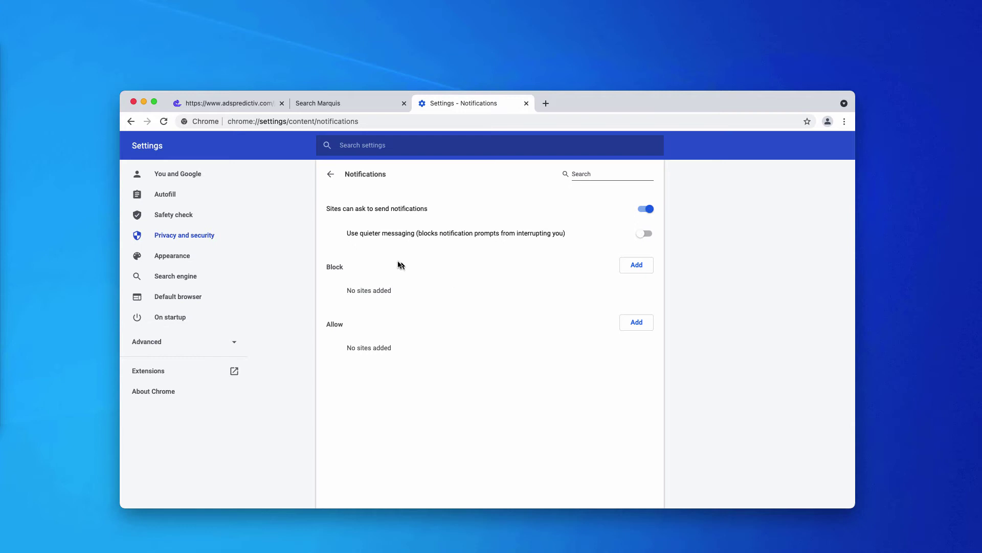
{"action": "left_click", "coordinate": [443, 119]}
Close the Settings tab and load combocleaner.com from the address bar.
{"action": "left_click", "coordinate": [404, 103]}
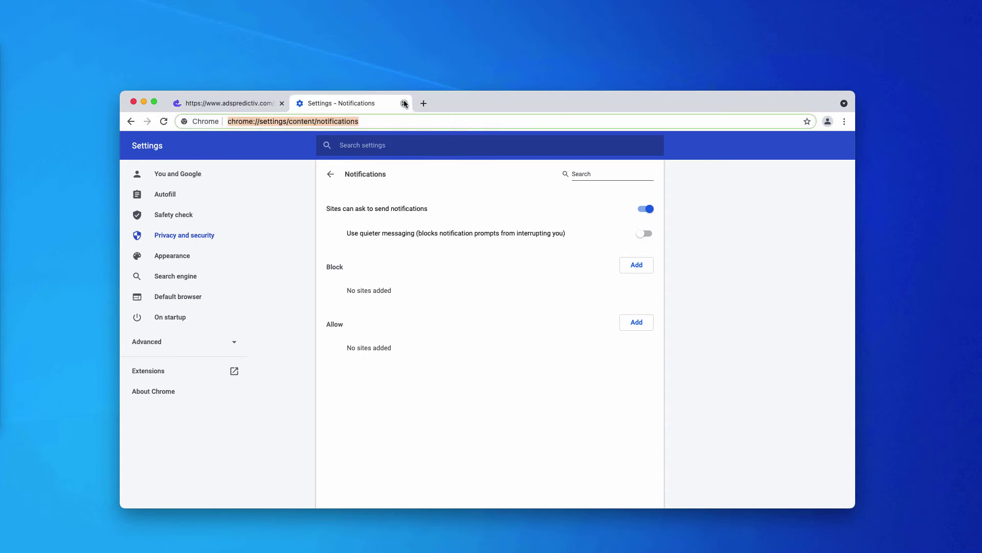
{"action": "left_click", "coordinate": [346, 121]}
{"action": "type", "text": "combocleaner.com"}
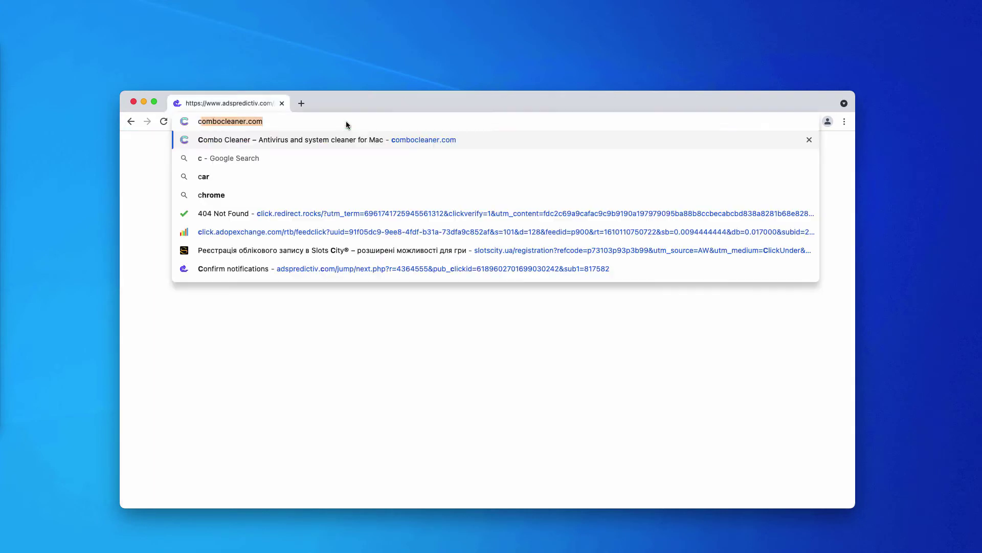
{"action": "key", "text": "Return"}
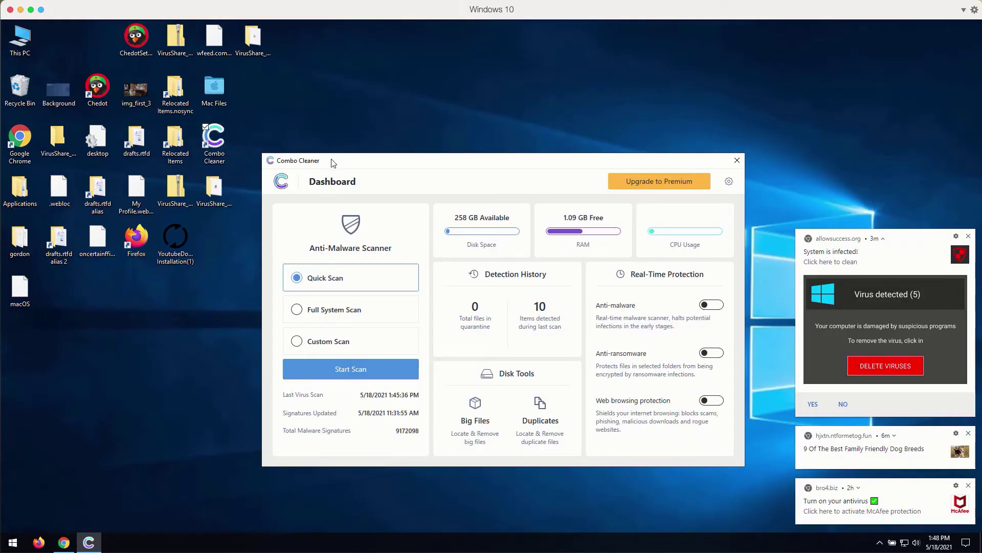
{"action": "left_click_drag", "start_coordinate": [331, 163], "coordinate": [331, 163]}
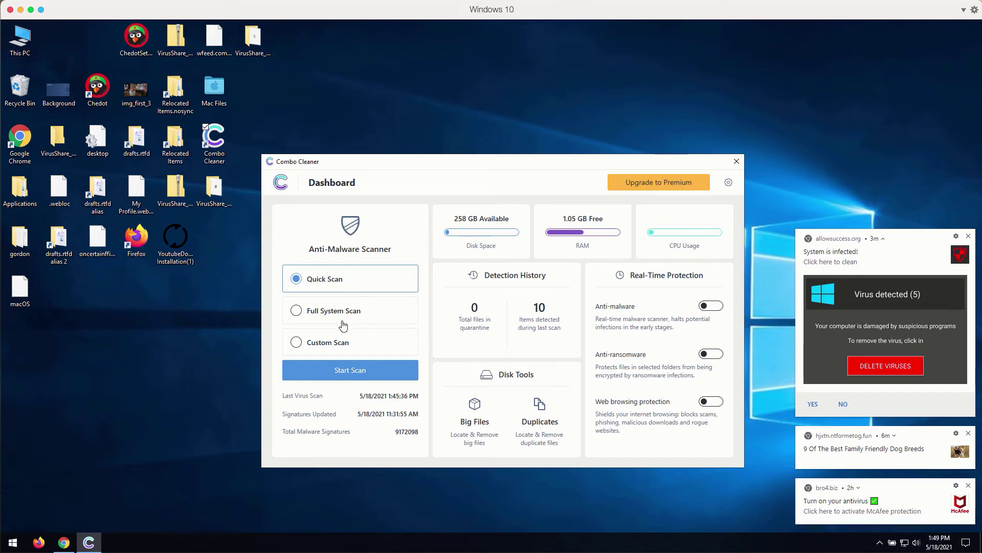
{"action": "left_click", "coordinate": [296, 313]}
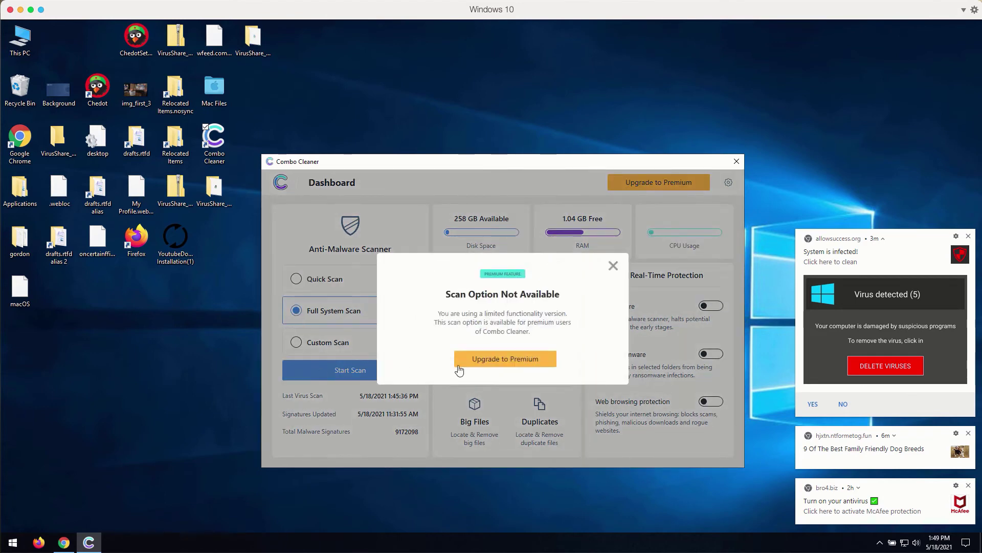
{"action": "left_click", "coordinate": [612, 267]}
{"action": "left_click", "coordinate": [376, 340]}
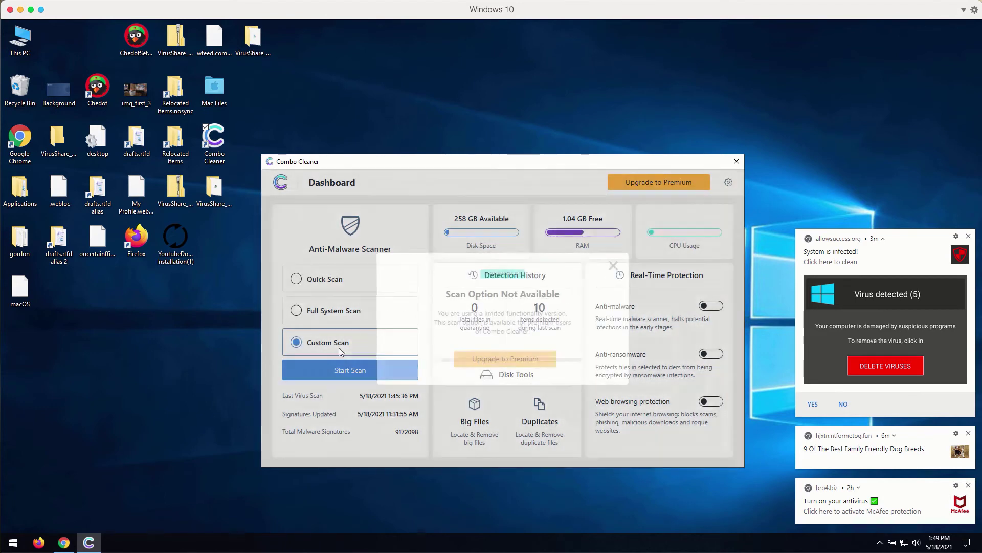
{"action": "left_click", "coordinate": [614, 267]}
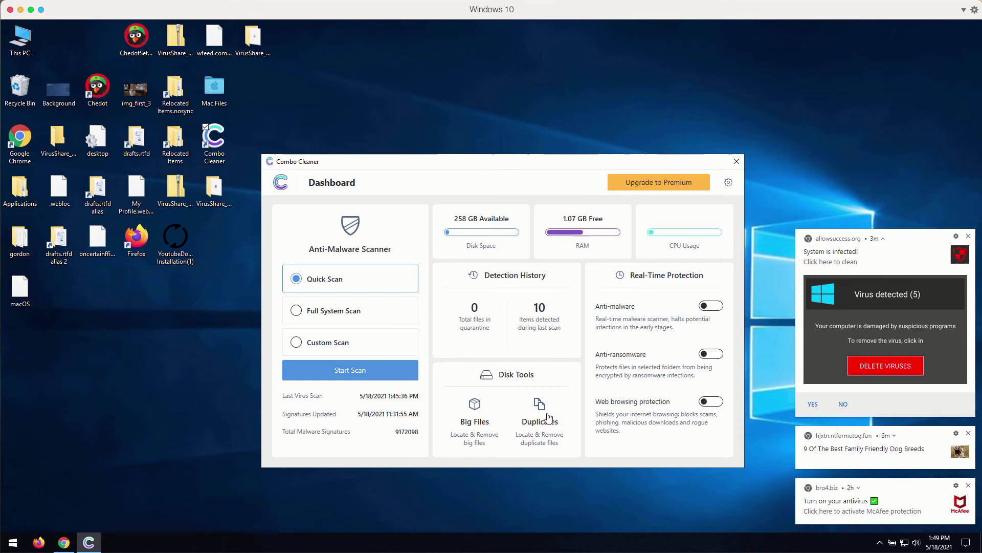
{"action": "left_click", "coordinate": [474, 417]}
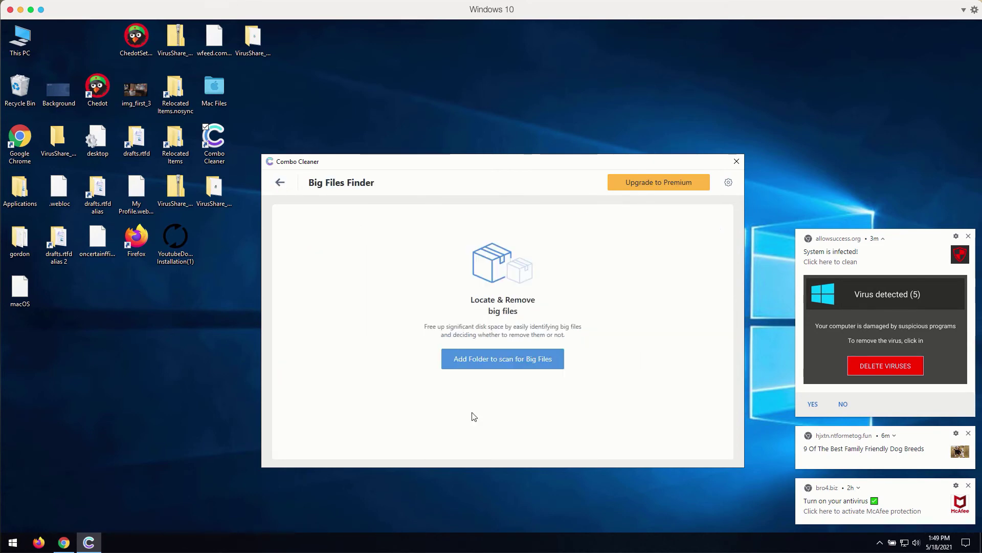
{"action": "left_click", "coordinate": [279, 184]}
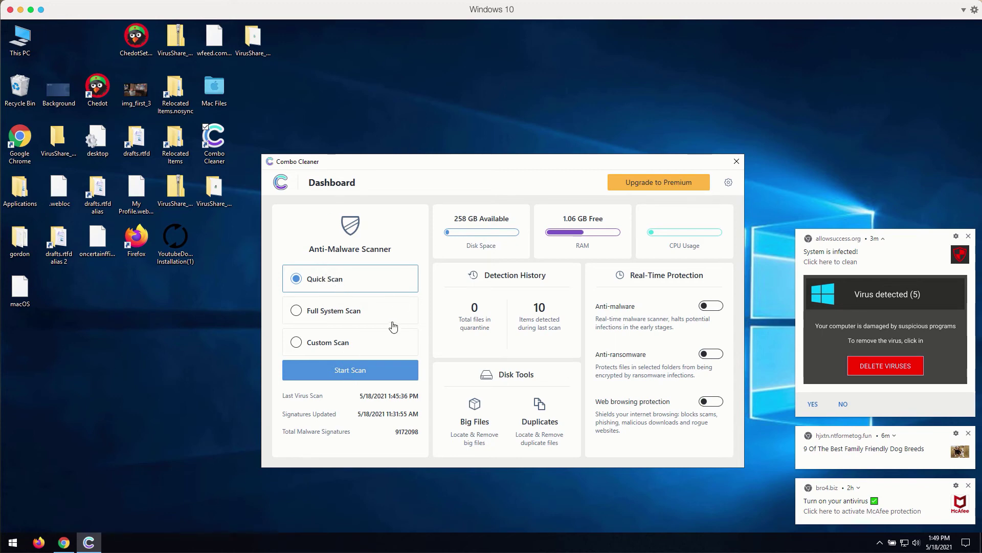
Start a Combo Cleaner Quick Scan and decline the cancel prompt so it keeps running.
{"action": "left_click", "coordinate": [341, 374]}
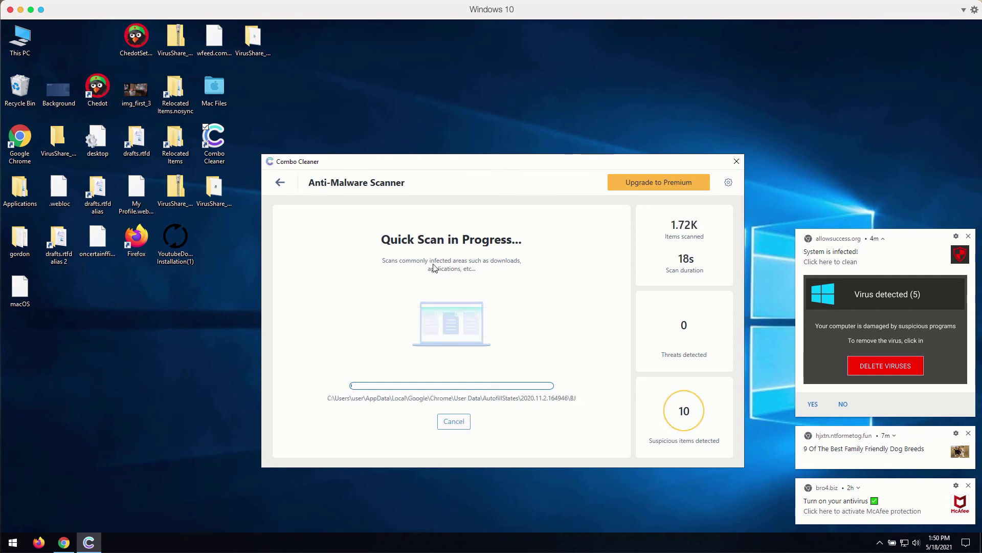
{"action": "left_click", "coordinate": [453, 423]}
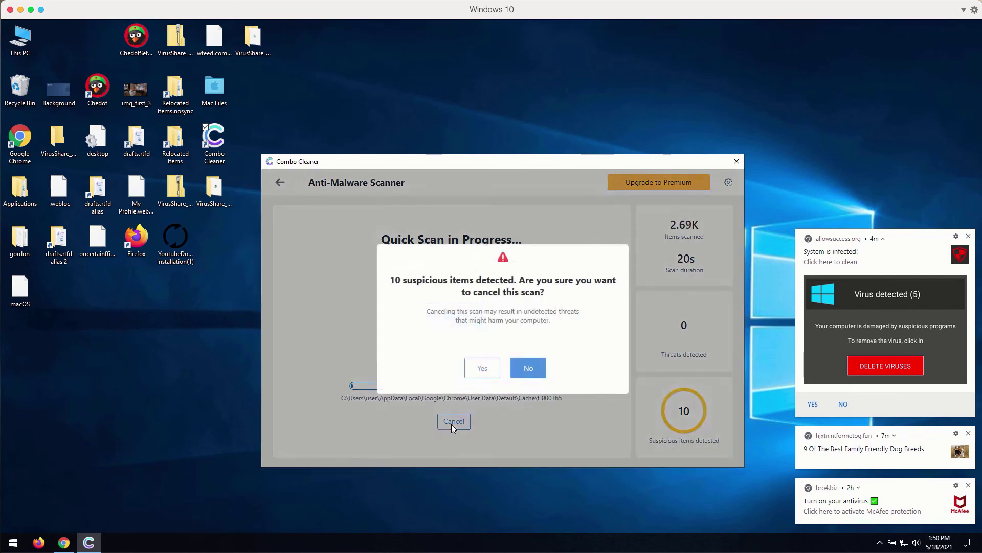
{"action": "left_click", "coordinate": [483, 371]}
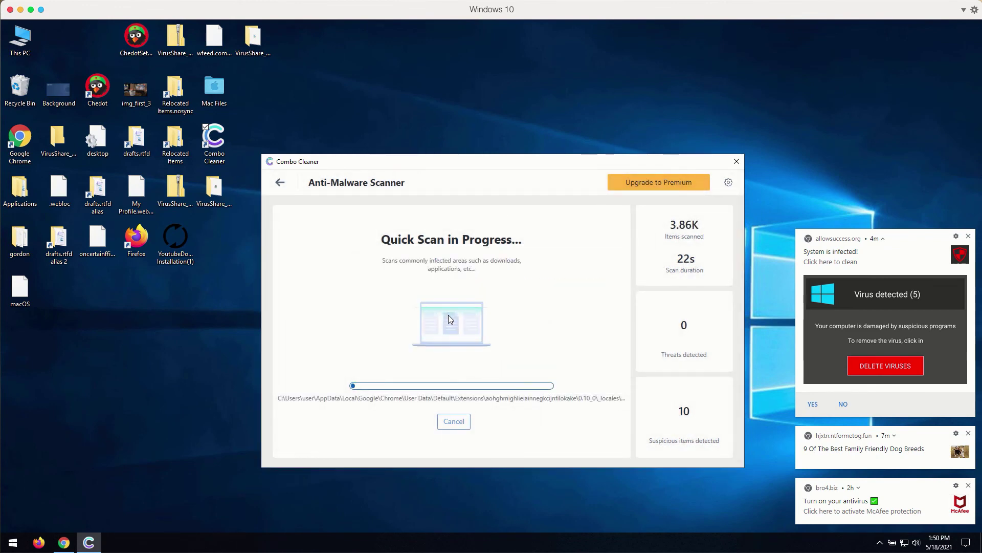